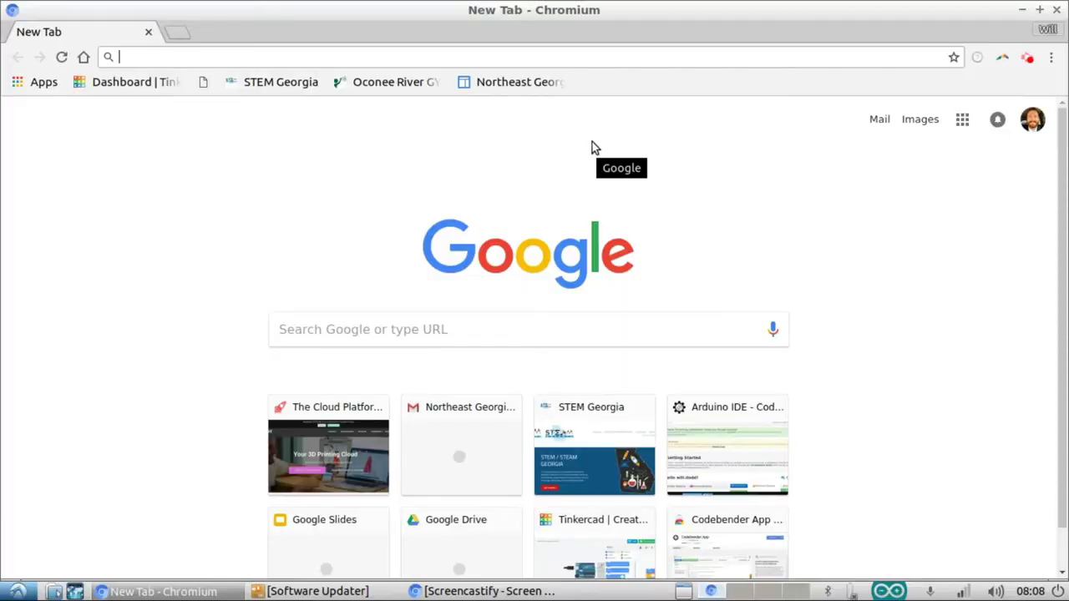
# Load astroprint.com in Chromium.
pyautogui.write('as')
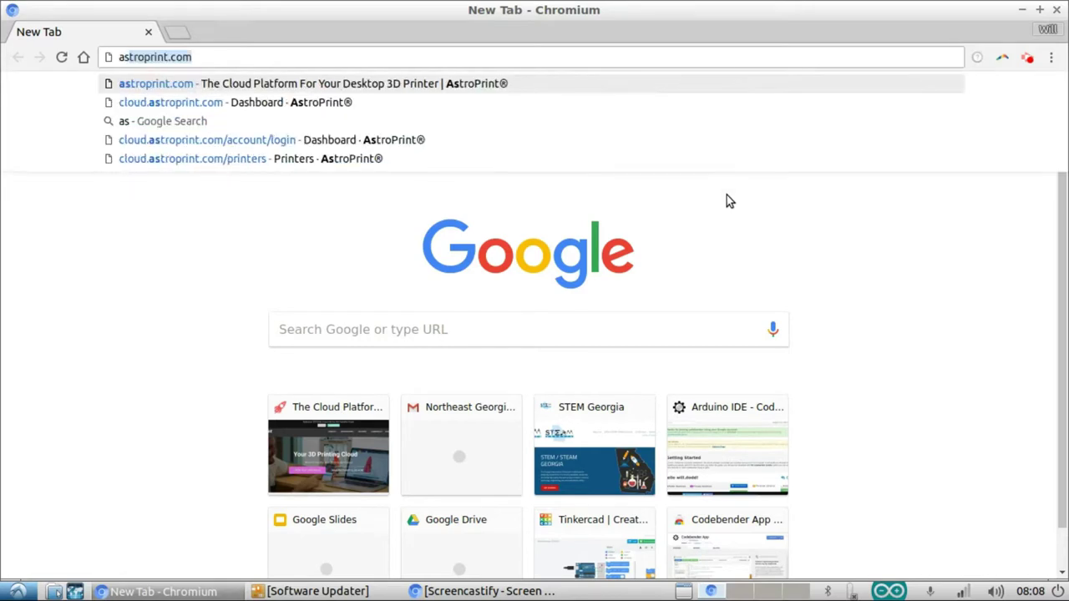
pyautogui.write('troprint.com')
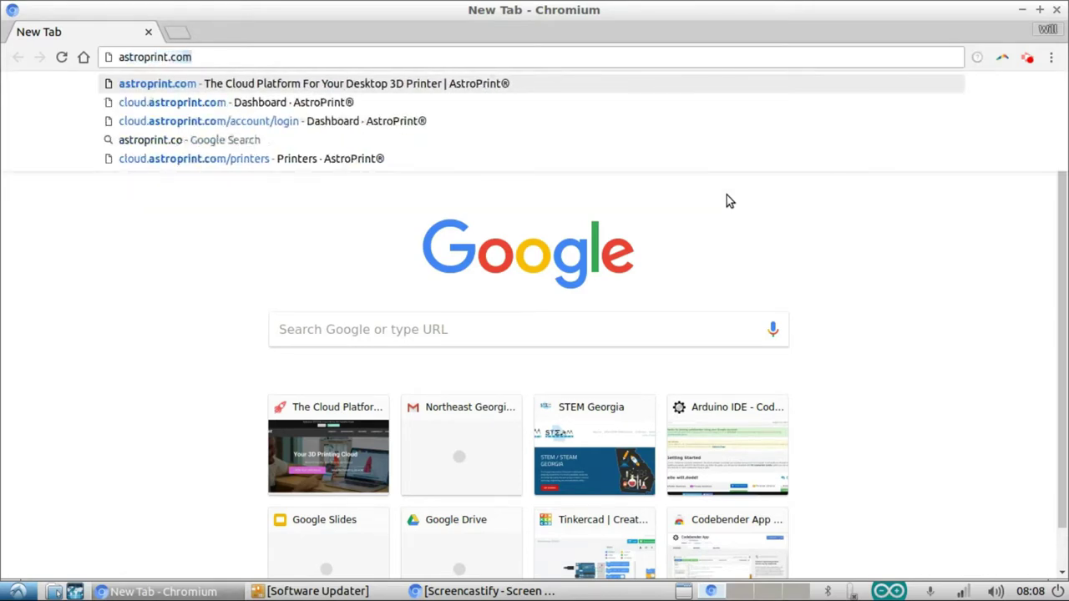
pyautogui.press('Return')
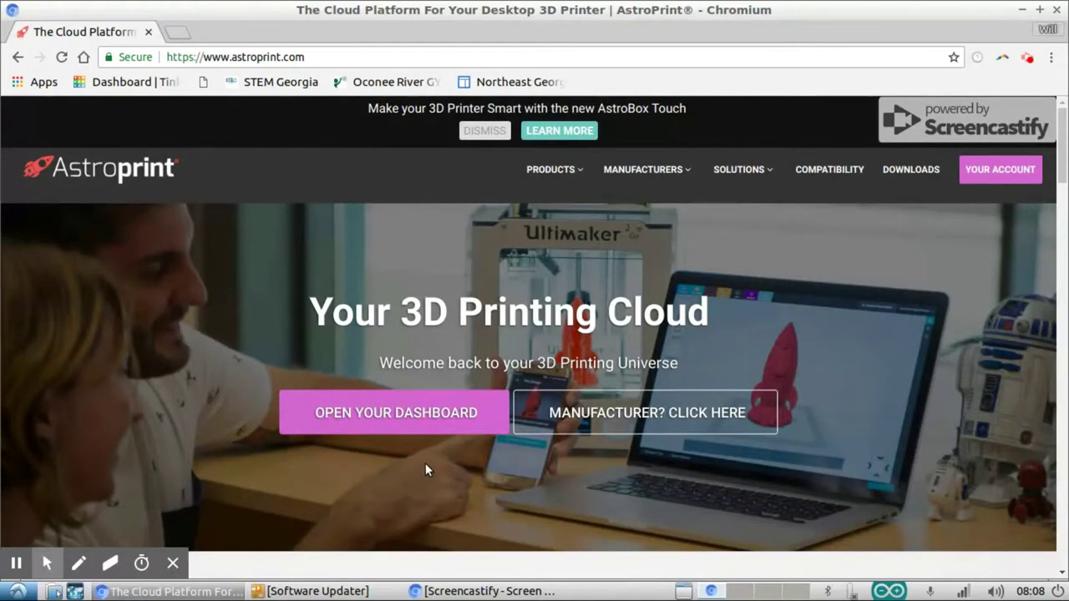
# Go to the account dashboard, dismiss the pledge popup, and launch Printer Profiles.
pyautogui.click(991, 177)
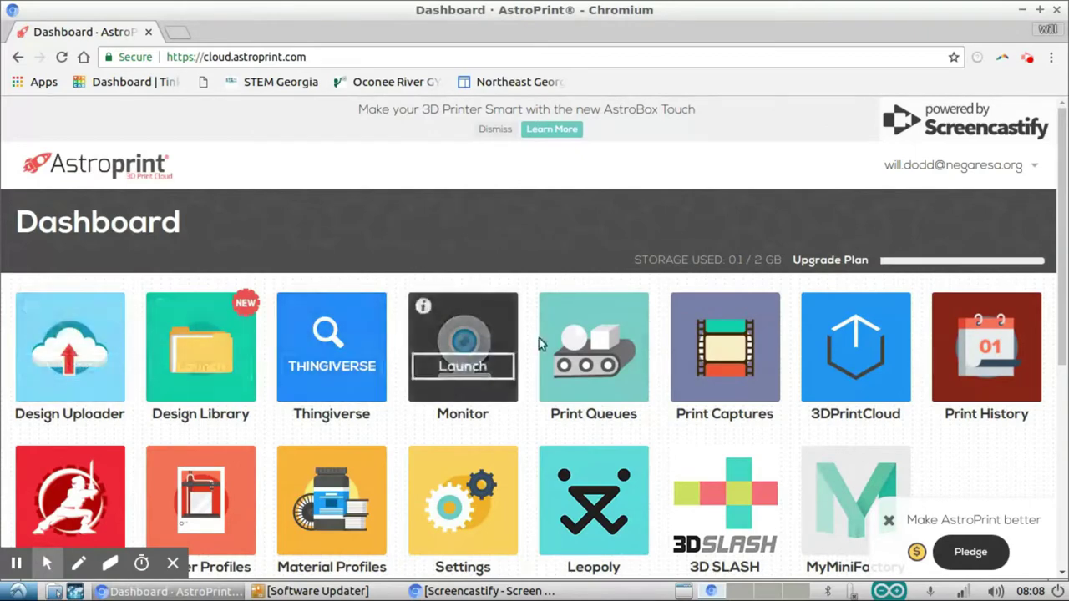
pyautogui.click(888, 524)
pyautogui.moveTo(1062, 206); pyautogui.dragTo(1066, 251)
pyautogui.moveTo(69, 307)
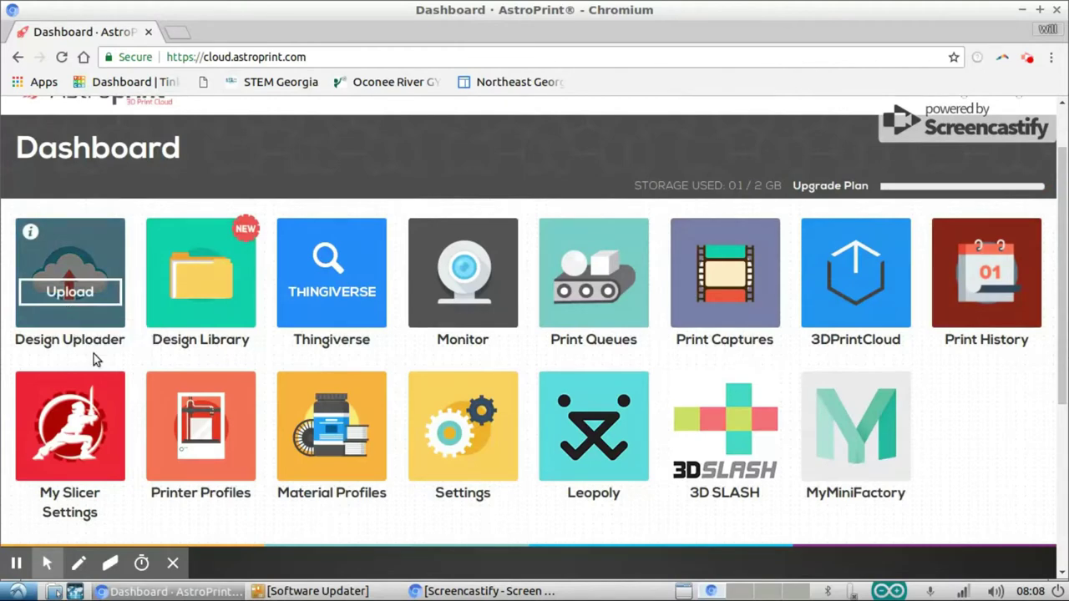
pyautogui.moveTo(188, 322)
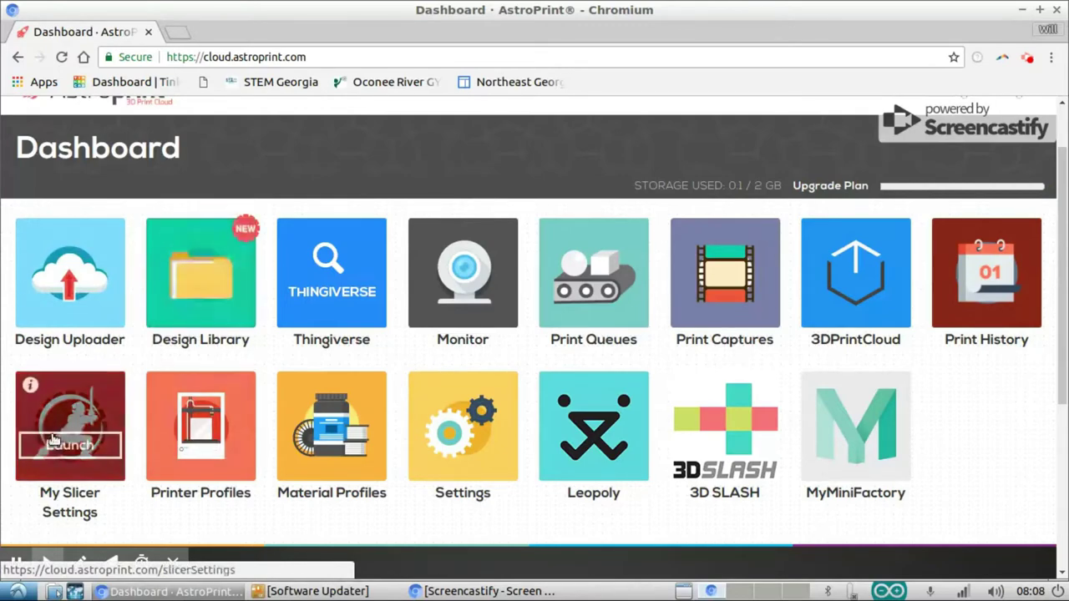
pyautogui.moveTo(78, 464)
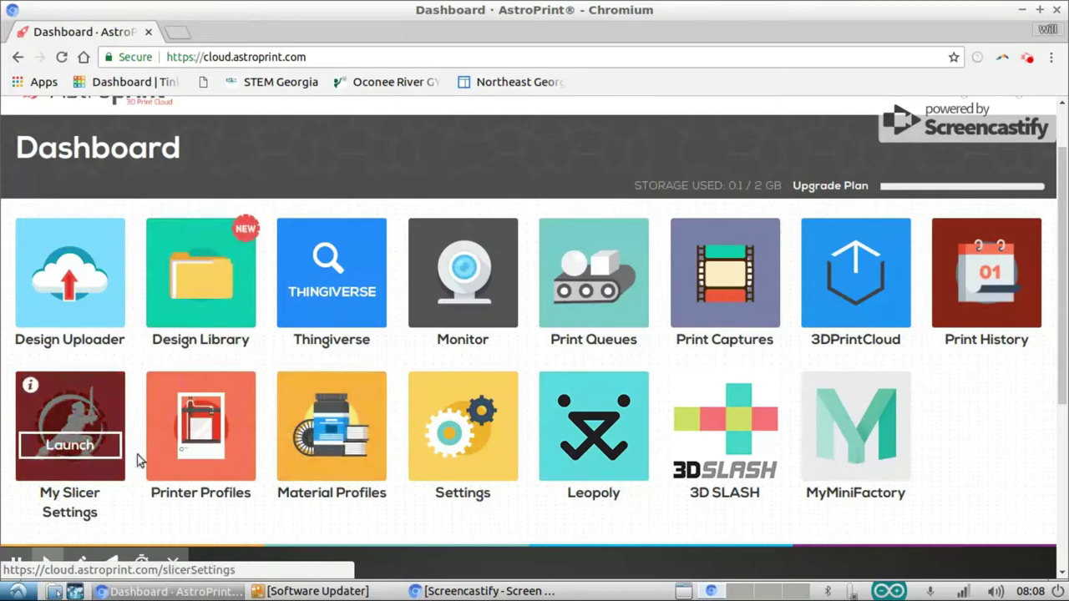
pyautogui.moveTo(178, 467)
pyautogui.moveTo(316, 426)
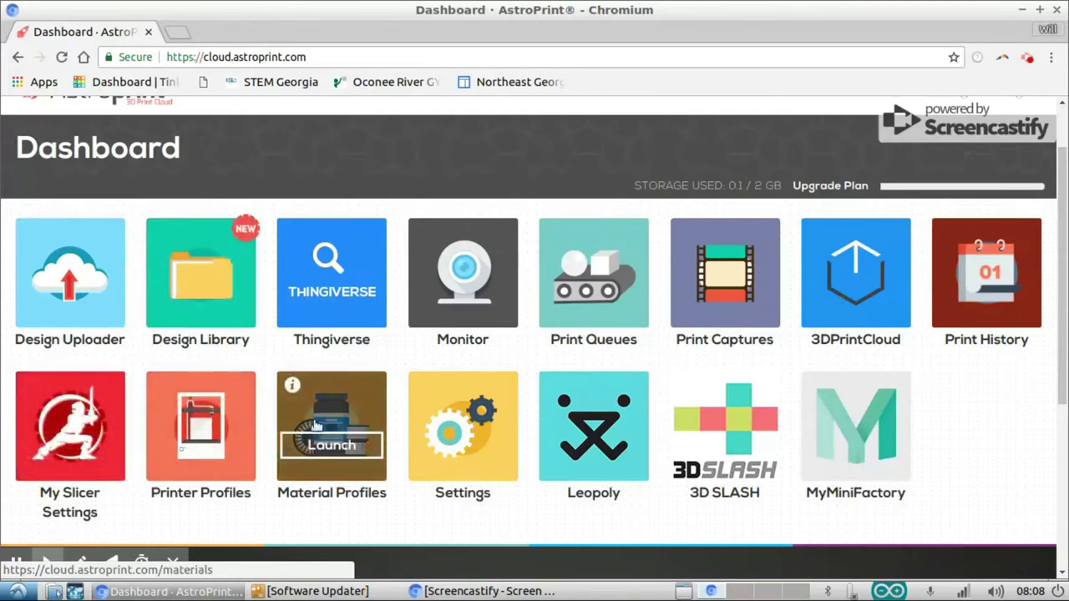
pyautogui.moveTo(212, 458)
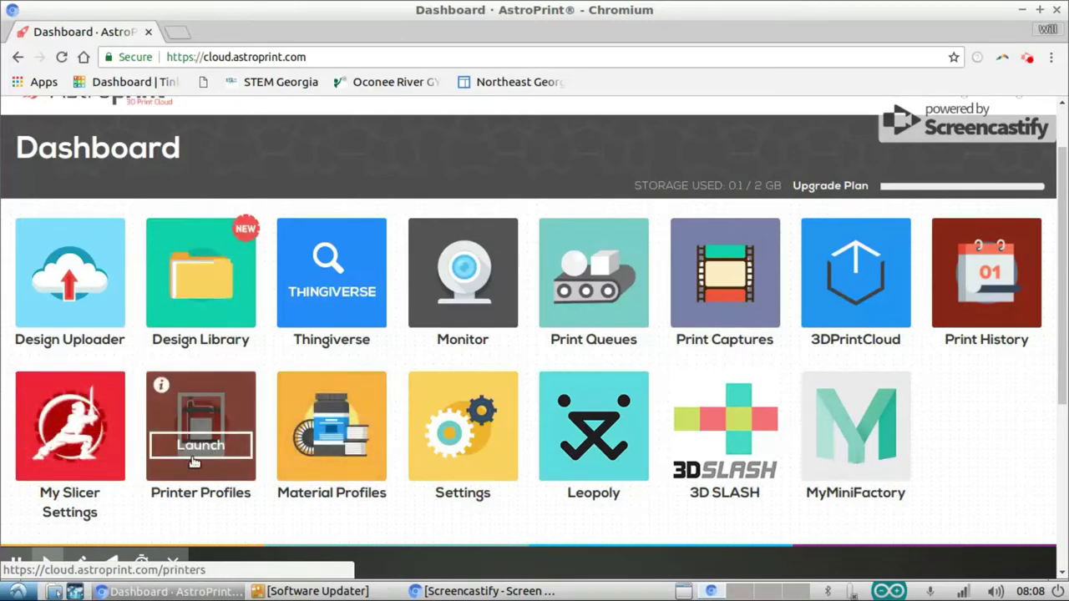
pyautogui.click(199, 442)
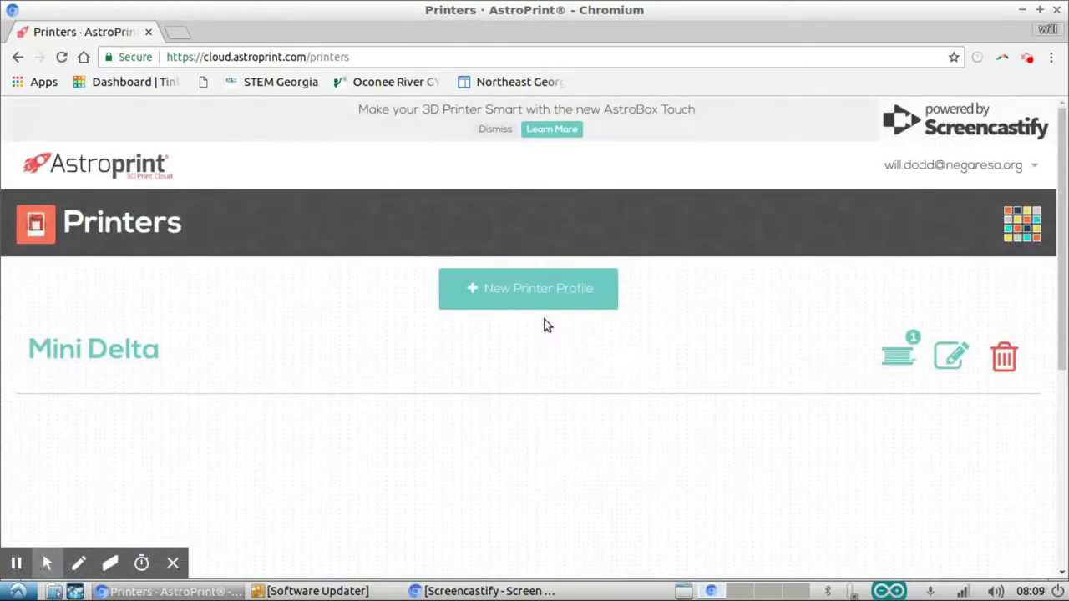
# Create a printer profile with manufacturer New Matter and model MOD-t, and add it to my printers.
pyautogui.click(527, 293)
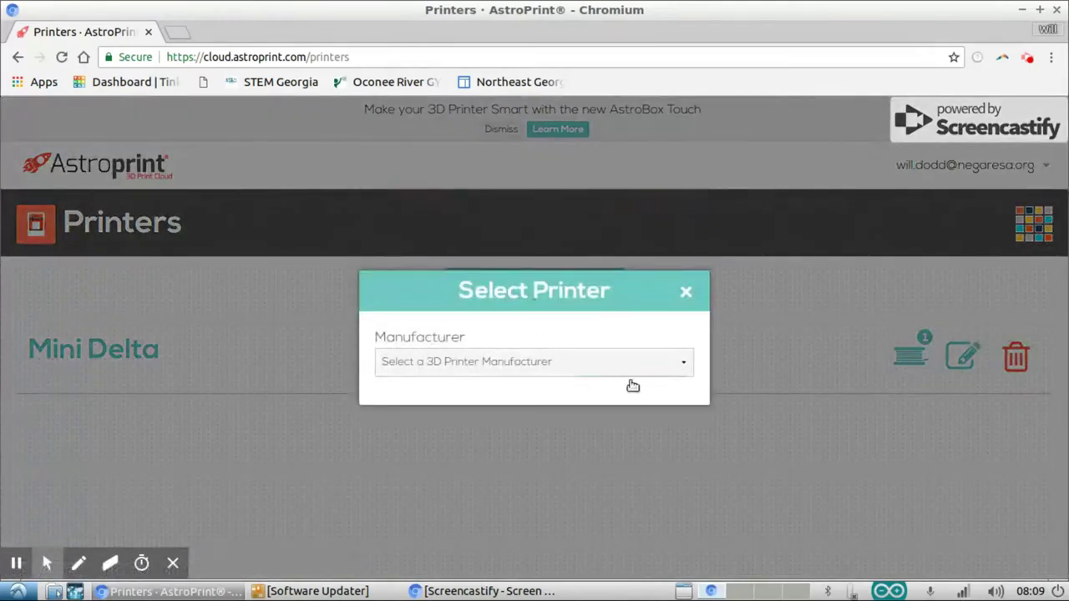
pyautogui.click(683, 370)
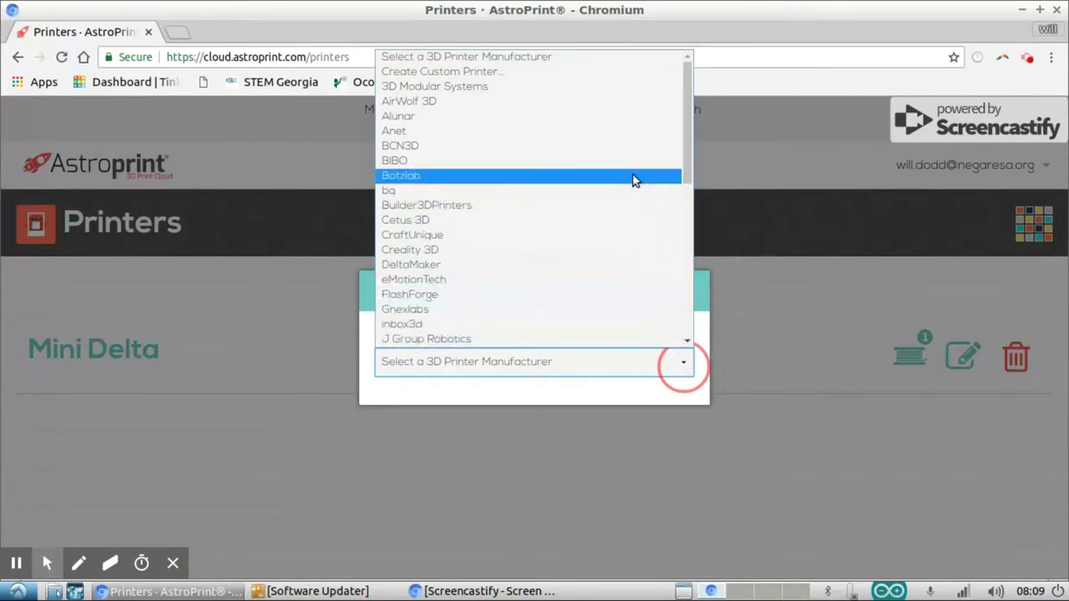
pyautogui.scroll(-6, 589, 182)
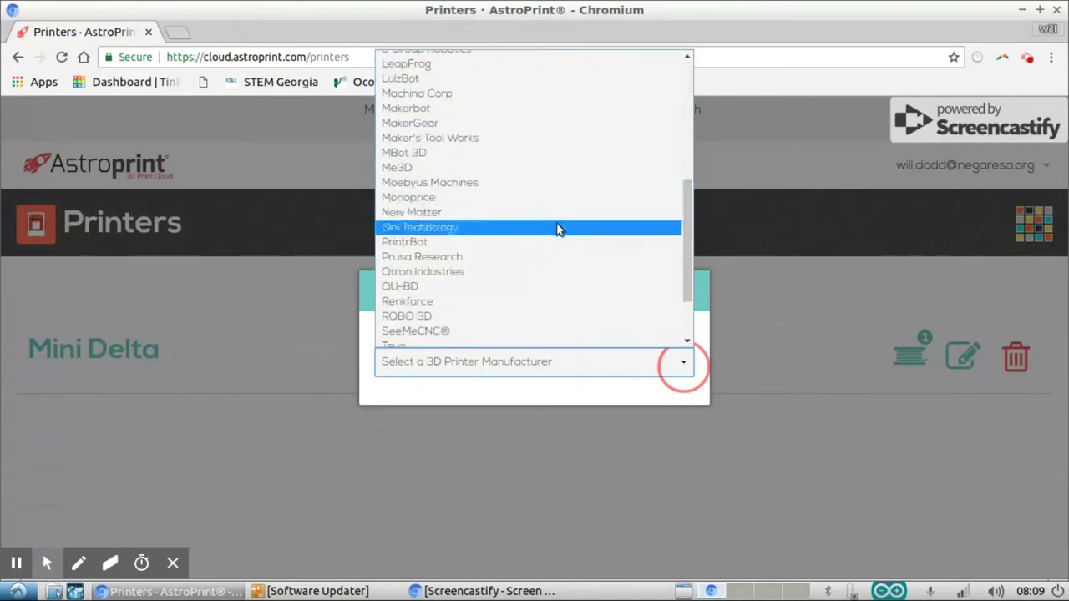
pyautogui.scroll(1, 560, 229)
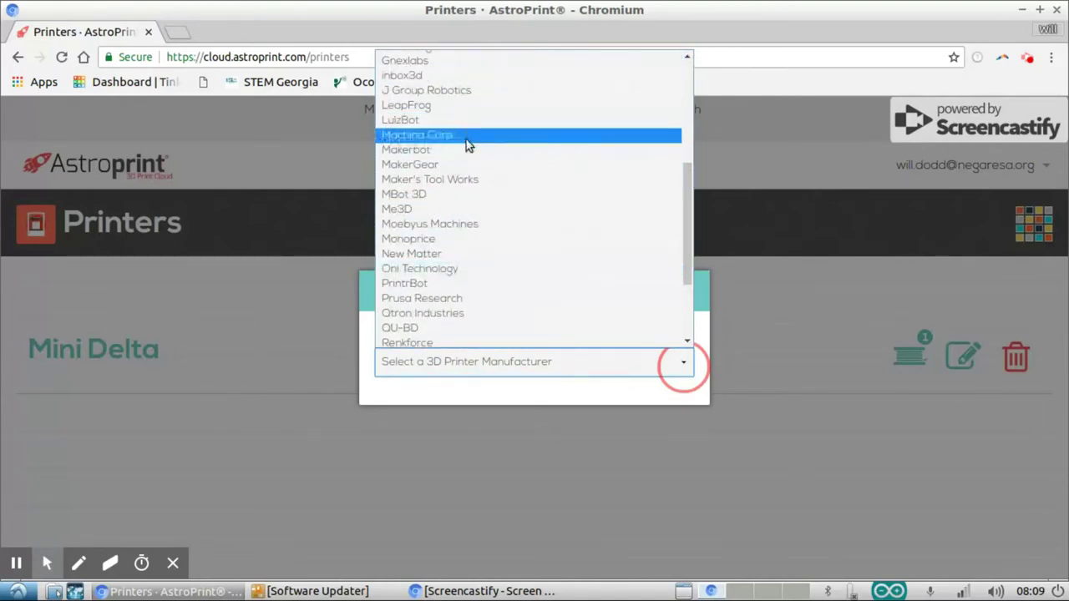
pyautogui.scroll(3, 462, 288)
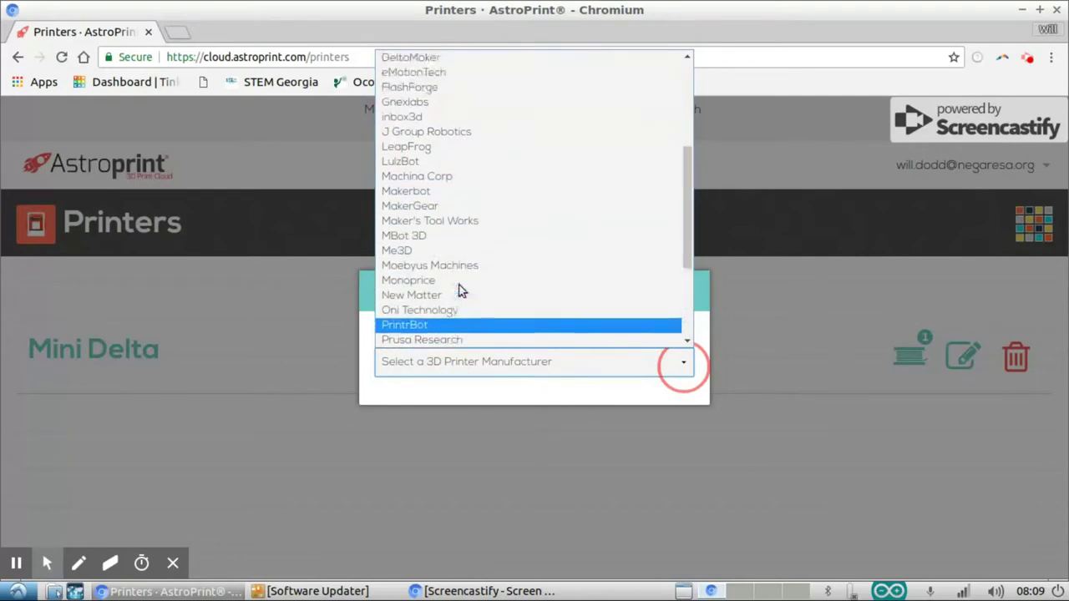
pyautogui.scroll(3, 462, 288)
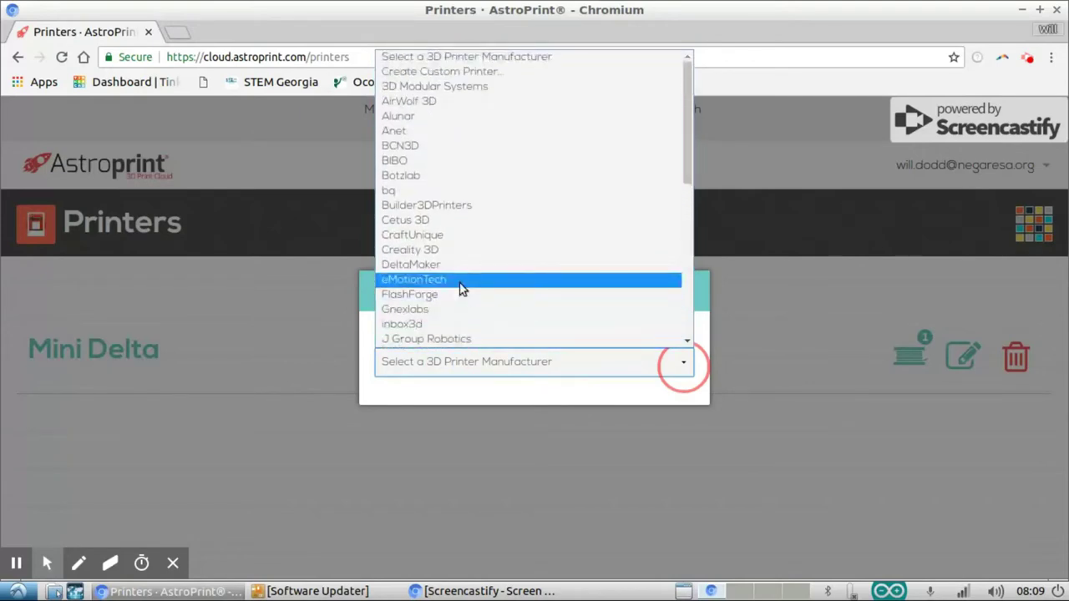
pyautogui.scroll(-6, 462, 288)
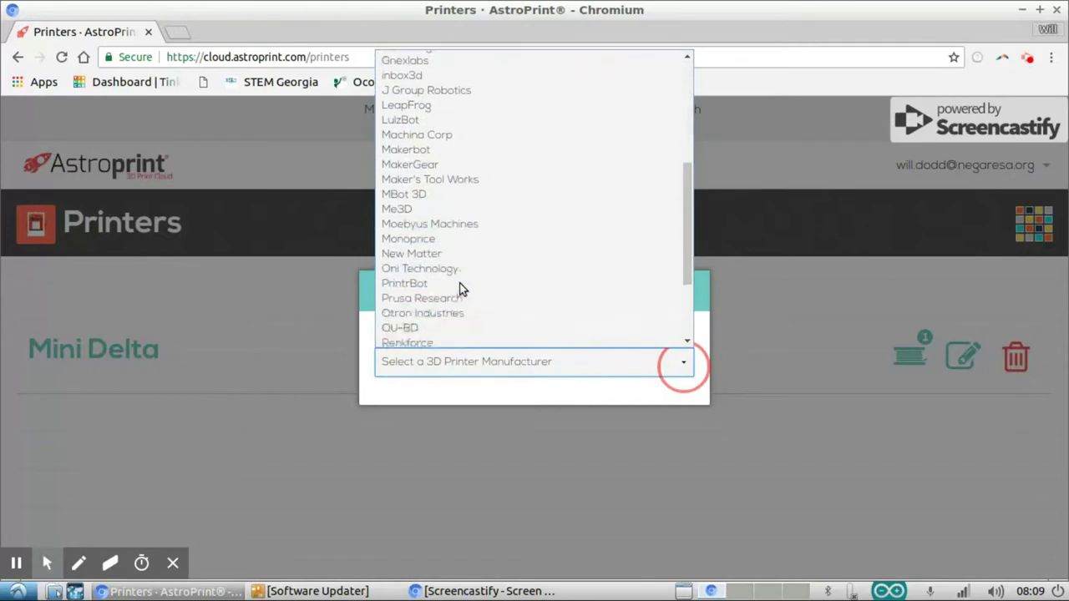
pyautogui.click(428, 213)
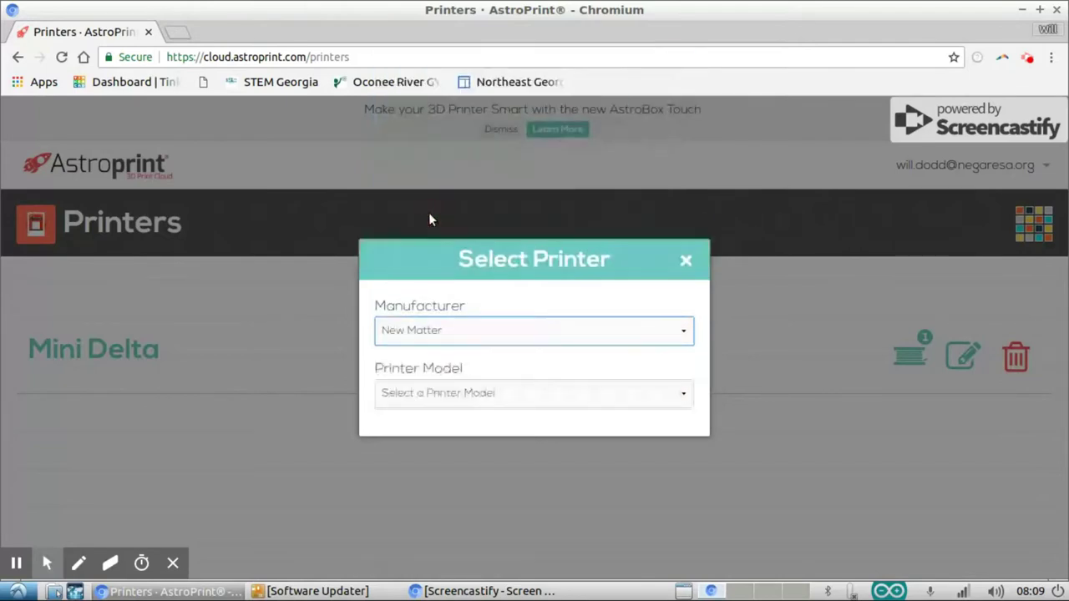
pyautogui.click(578, 396)
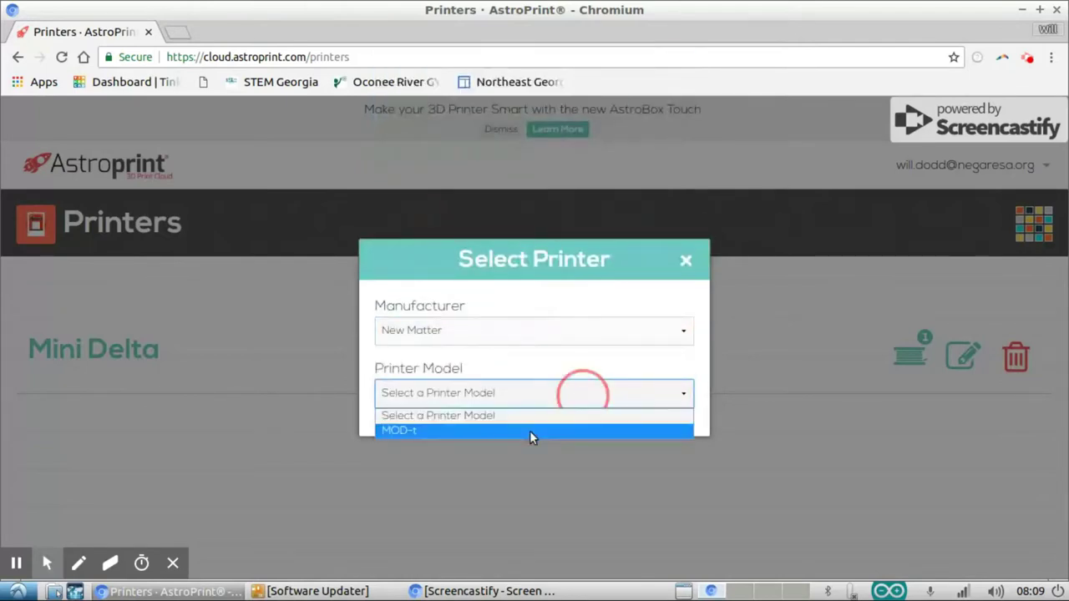
pyautogui.click(532, 433)
pyautogui.click(534, 431)
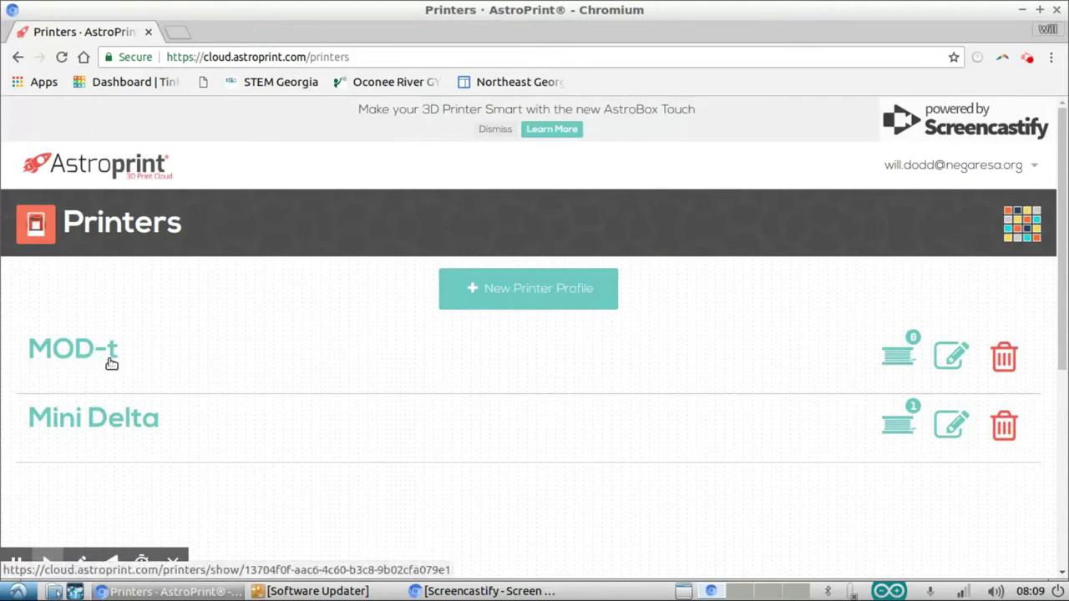
# Open the MOD-t materials, start a new material, and bring up the Materials list.
pyautogui.click(899, 359)
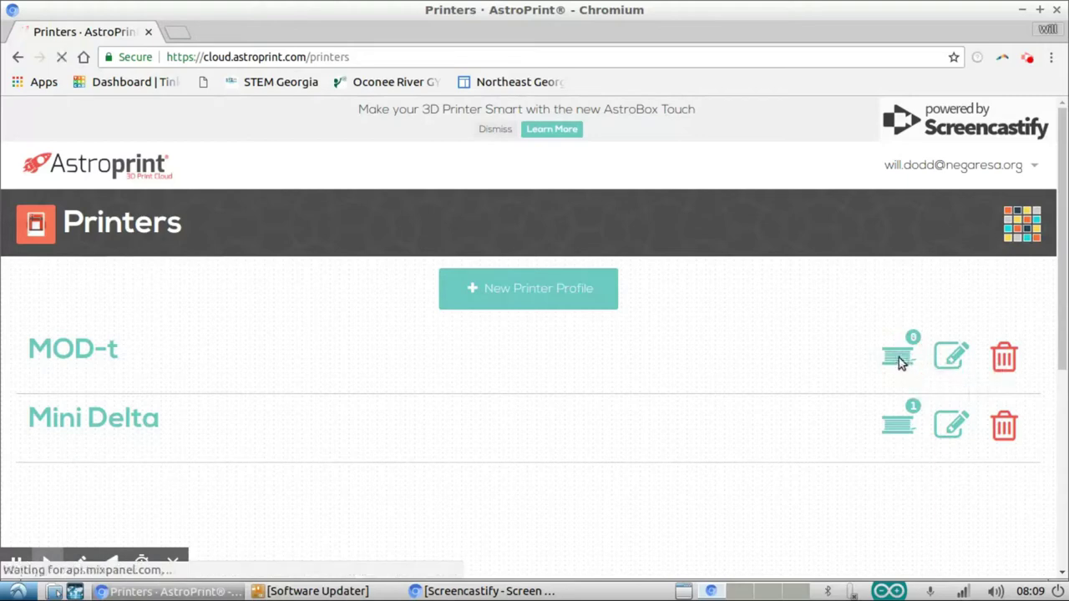
pyautogui.scroll(-4, 898, 357)
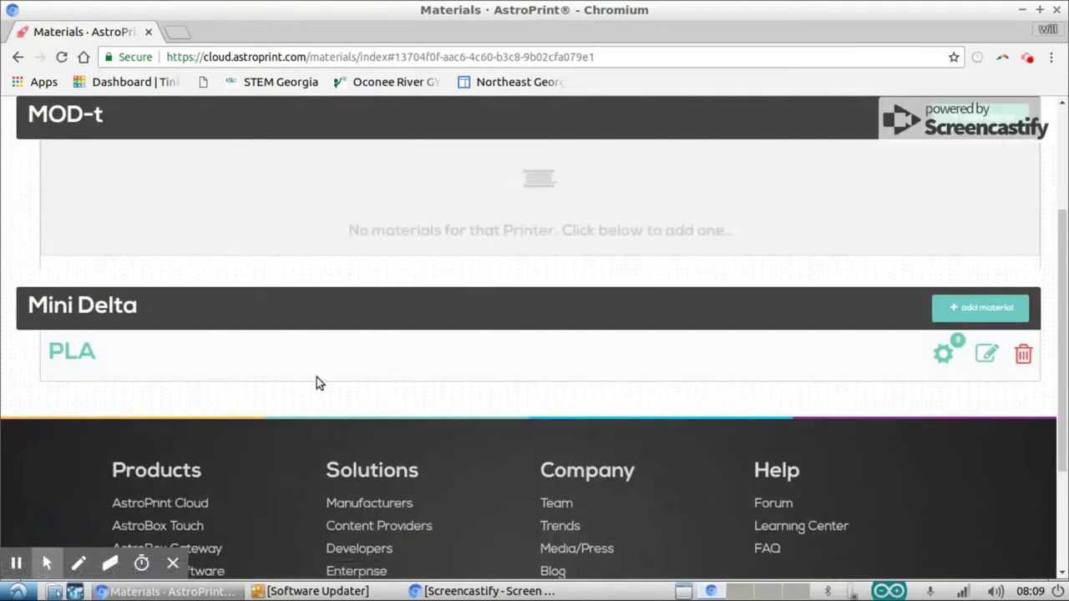
pyautogui.scroll(2, 735, 277)
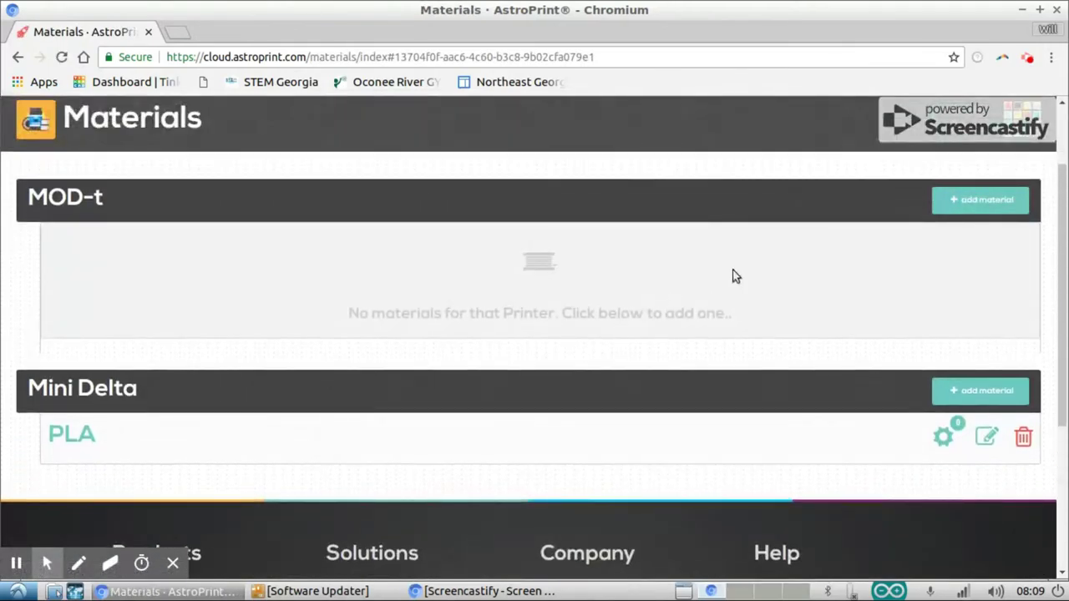
pyautogui.click(970, 210)
pyautogui.click(562, 369)
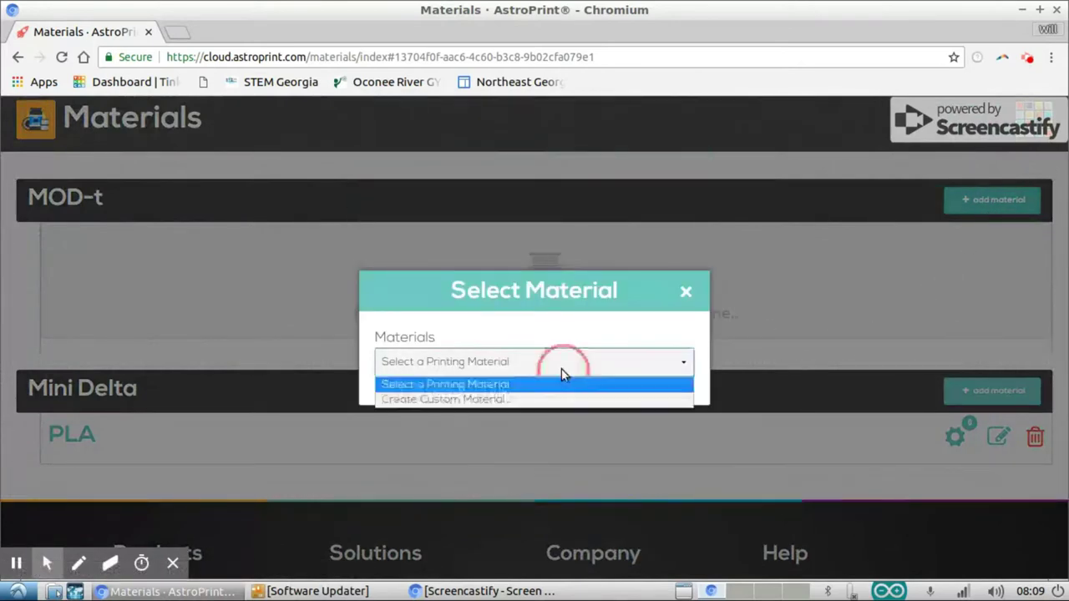
# Create a custom material named PLA: 1.75 mm, PLA density, 200 °C extruder temperature.
pyautogui.click(451, 400)
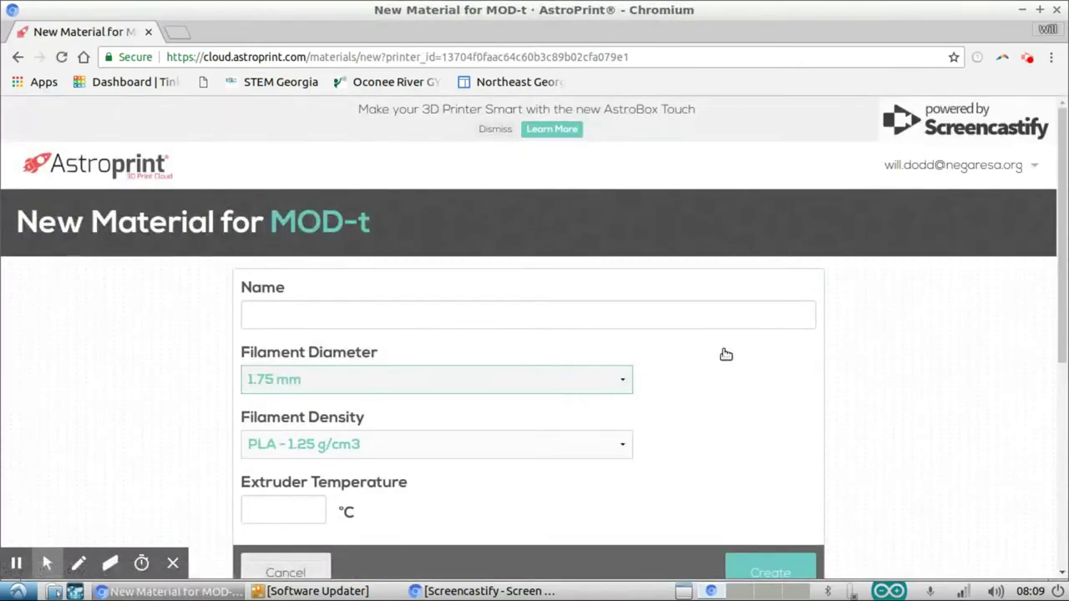
pyautogui.scroll(-3, 726, 355)
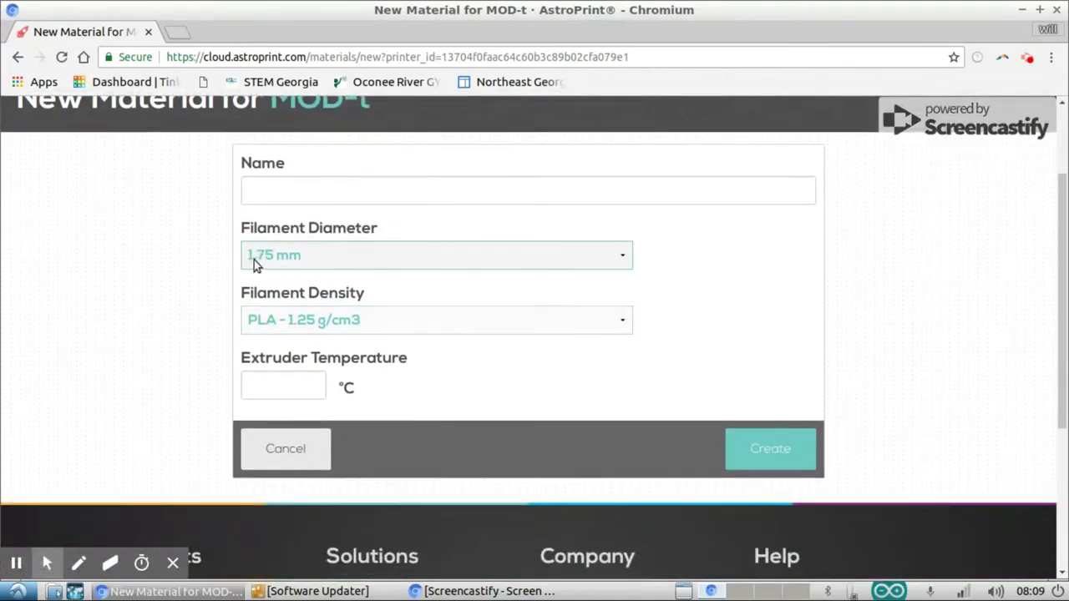
pyautogui.click(285, 197)
pyautogui.write('PL')
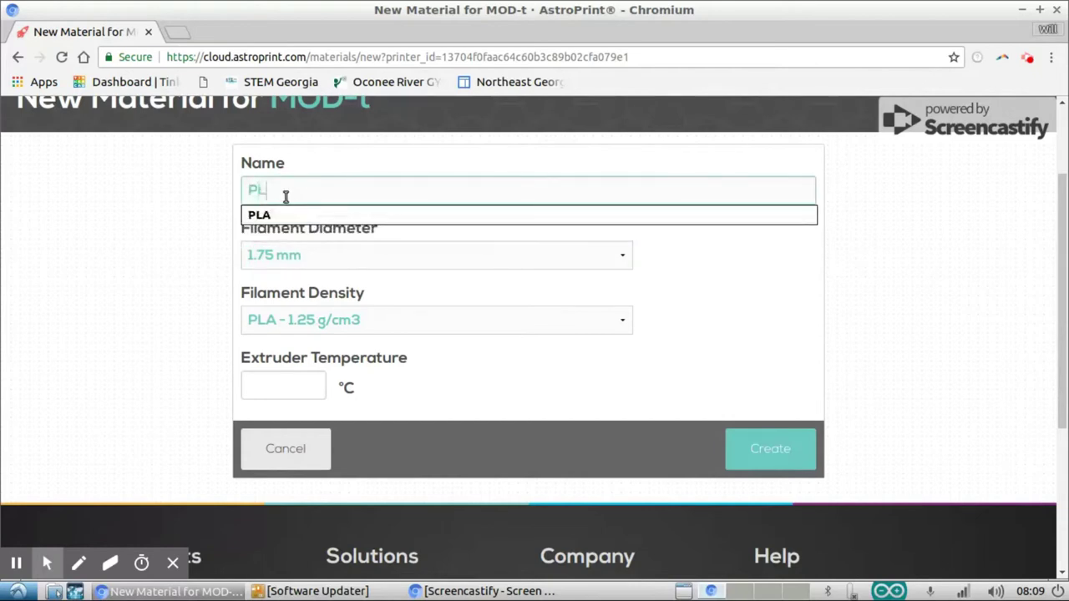
pyautogui.write('A')
pyautogui.press('Return')
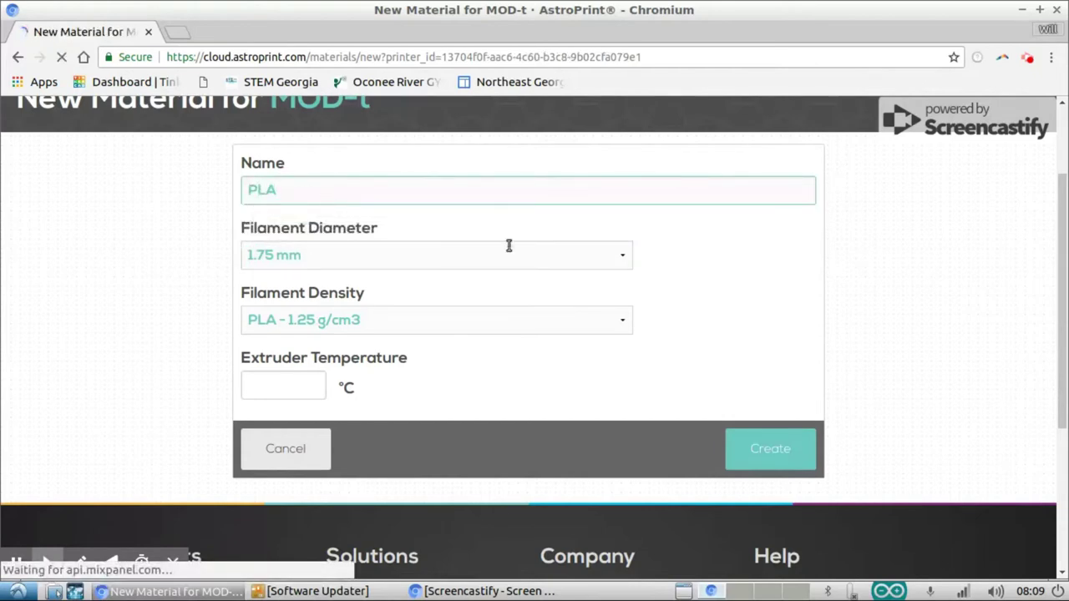
pyautogui.scroll(-4, 728, 368)
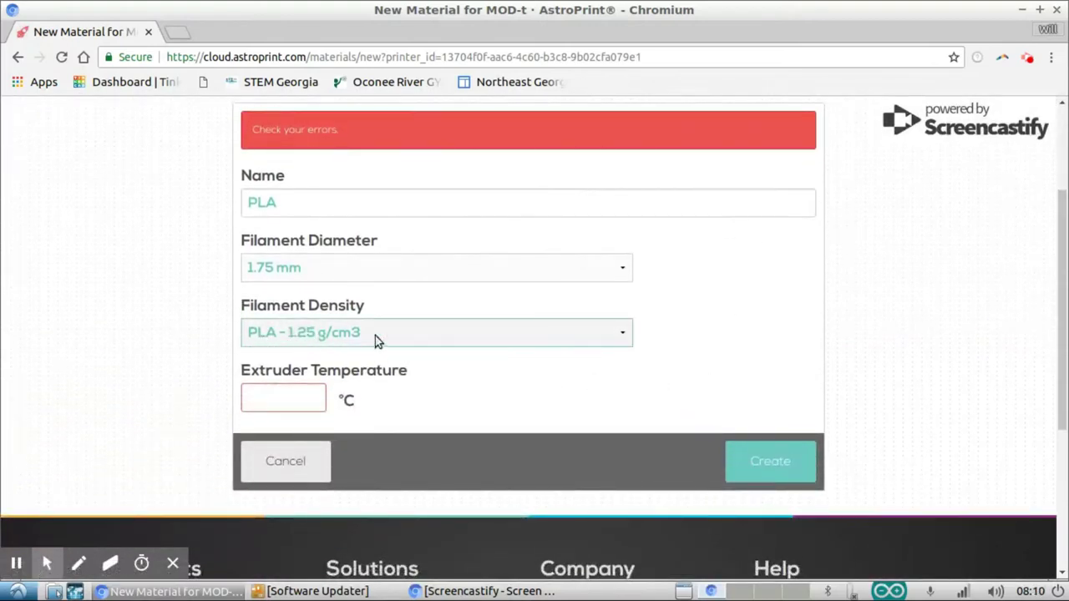
pyautogui.click(298, 400)
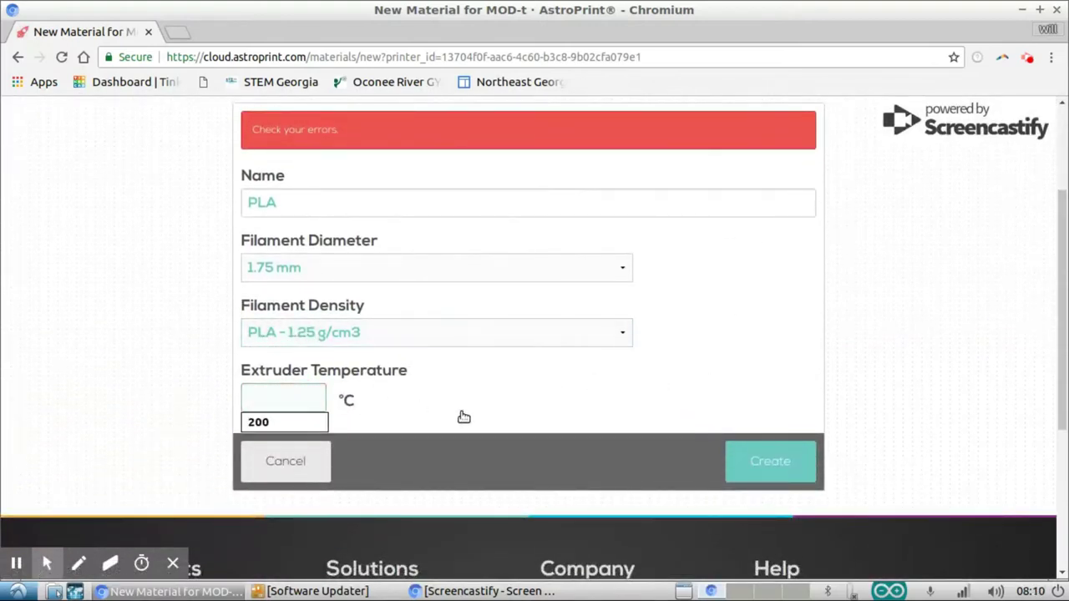
pyautogui.click(308, 423)
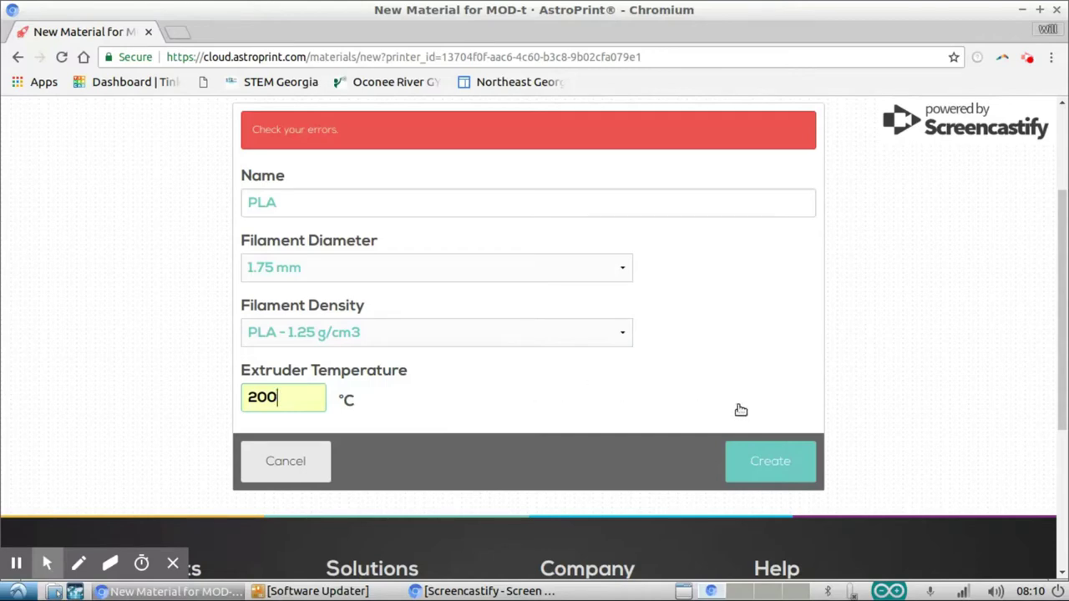
pyautogui.click(773, 478)
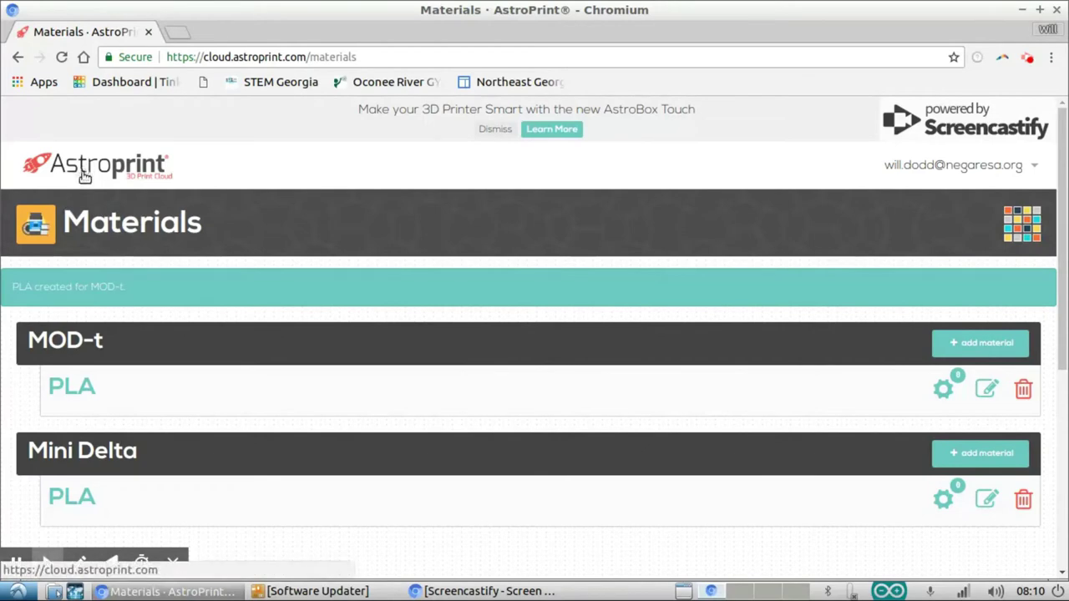
# Reopen Printer Profiles from the dashboard to check MOD-t's filament count.
pyautogui.click(86, 177)
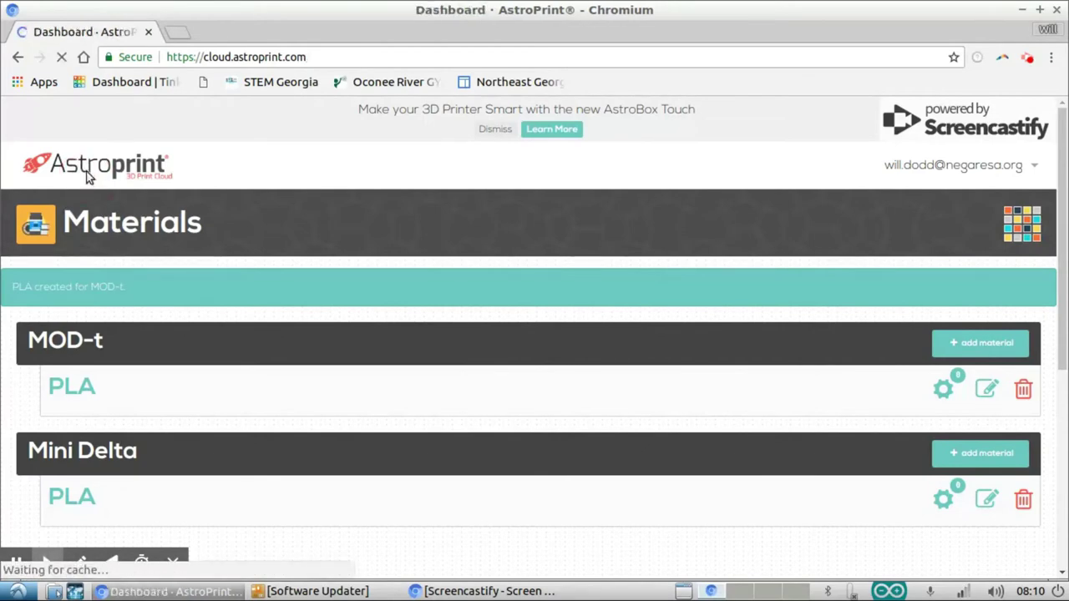
pyautogui.scroll(-2, 218, 300)
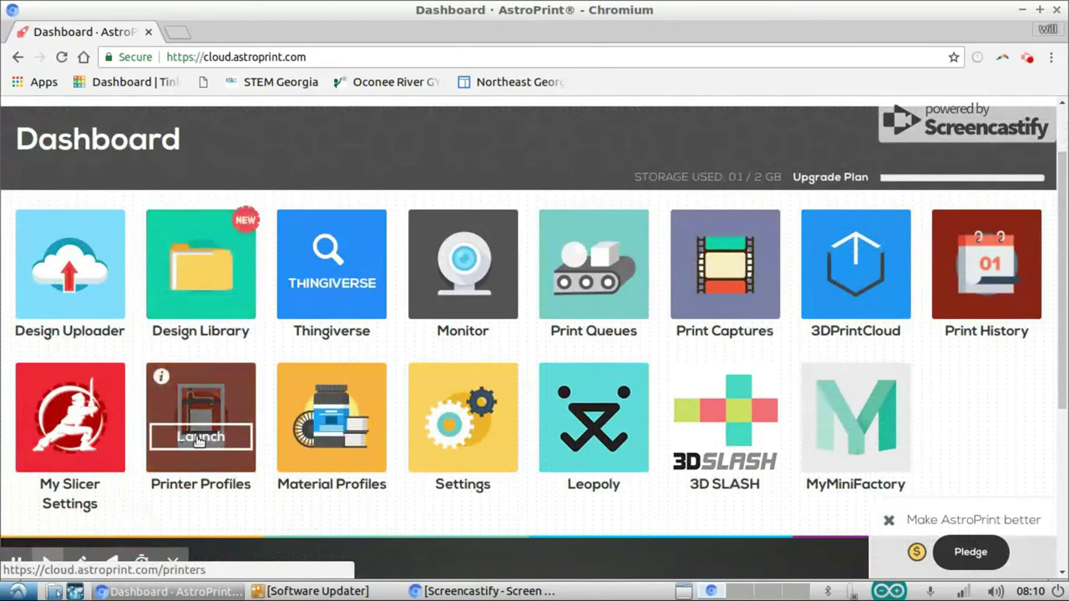
pyautogui.click(200, 438)
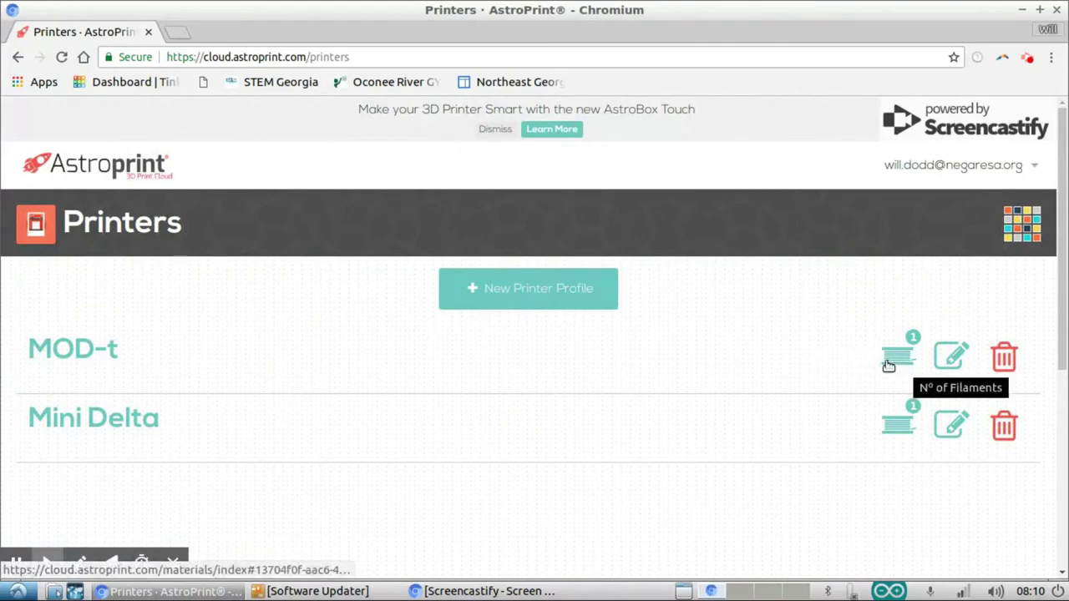
# Return to the dashboard and launch the Design Library.
pyautogui.click(87, 163)
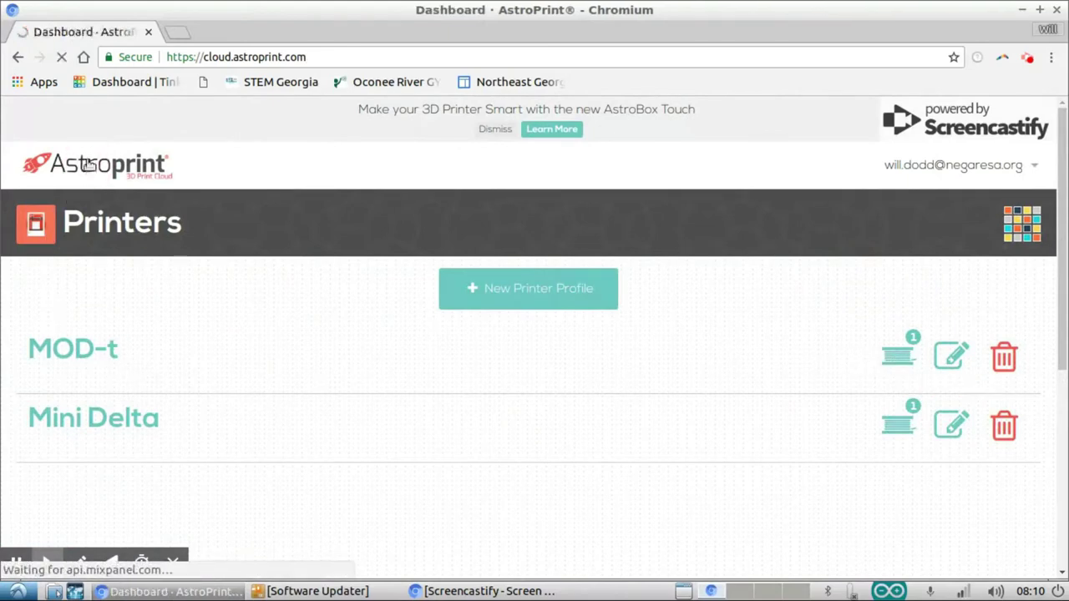
pyautogui.scroll(-3, 313, 485)
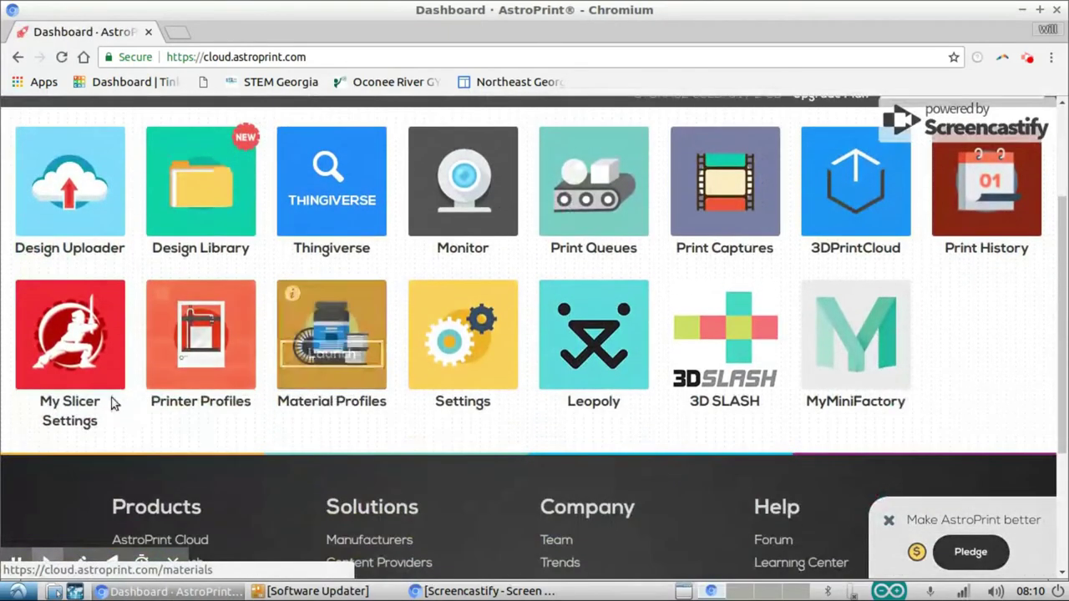
pyautogui.scroll(2, 99, 345)
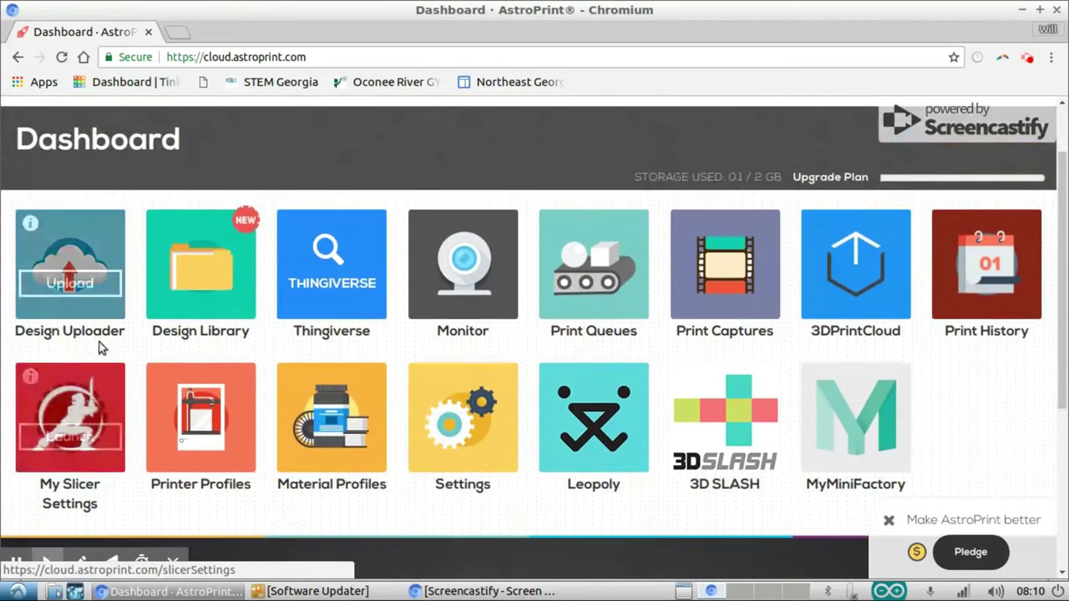
pyautogui.click(194, 273)
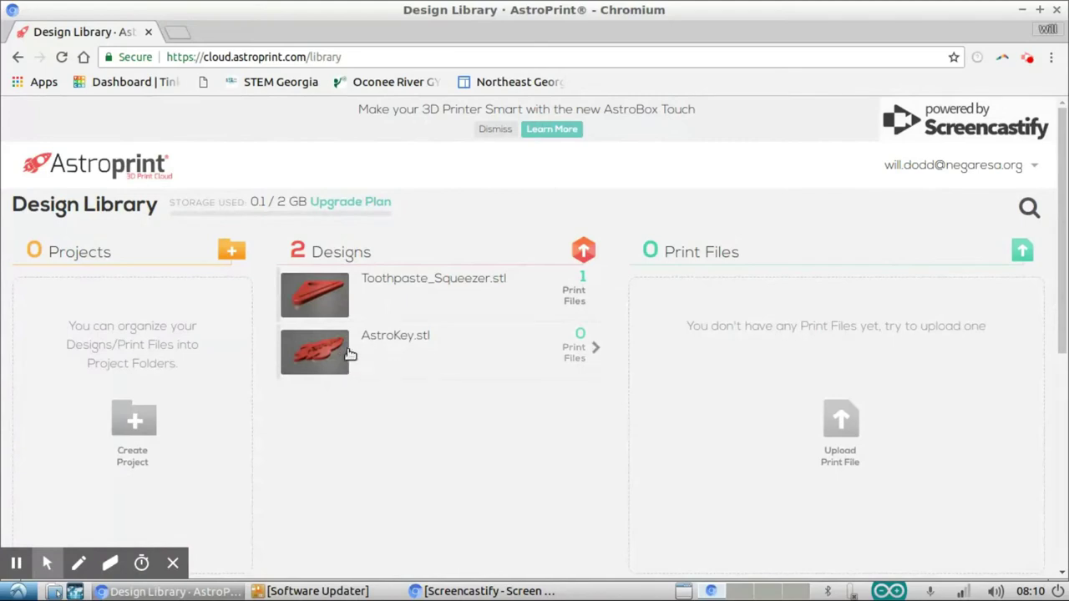
# Select AstroKey.stl to show its print files and start its print setup.
pyautogui.click(350, 350)
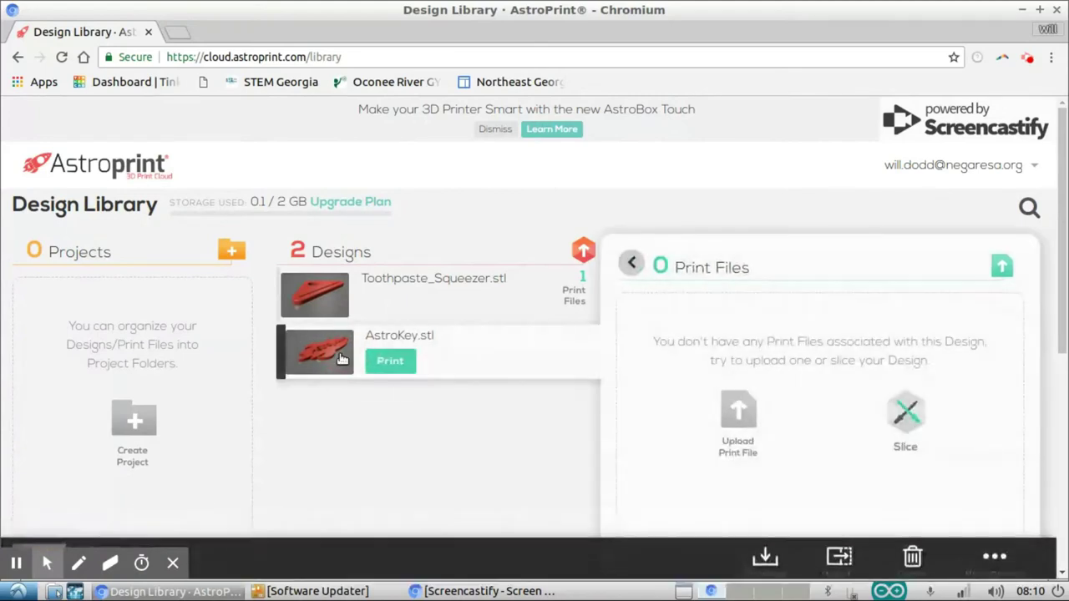
pyautogui.scroll(-3, 477, 365)
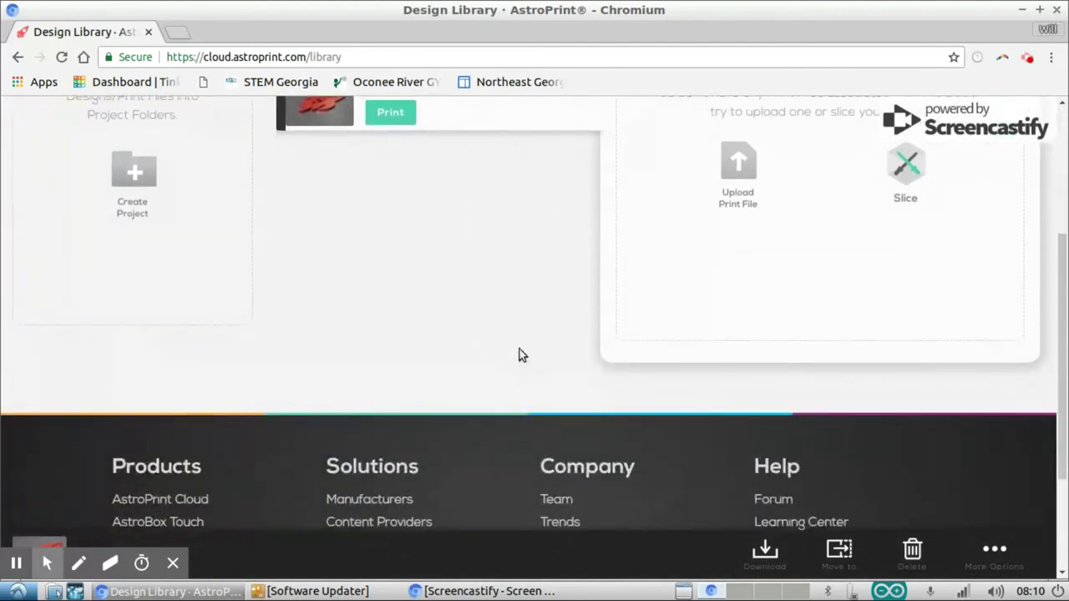
pyautogui.scroll(3, 501, 342)
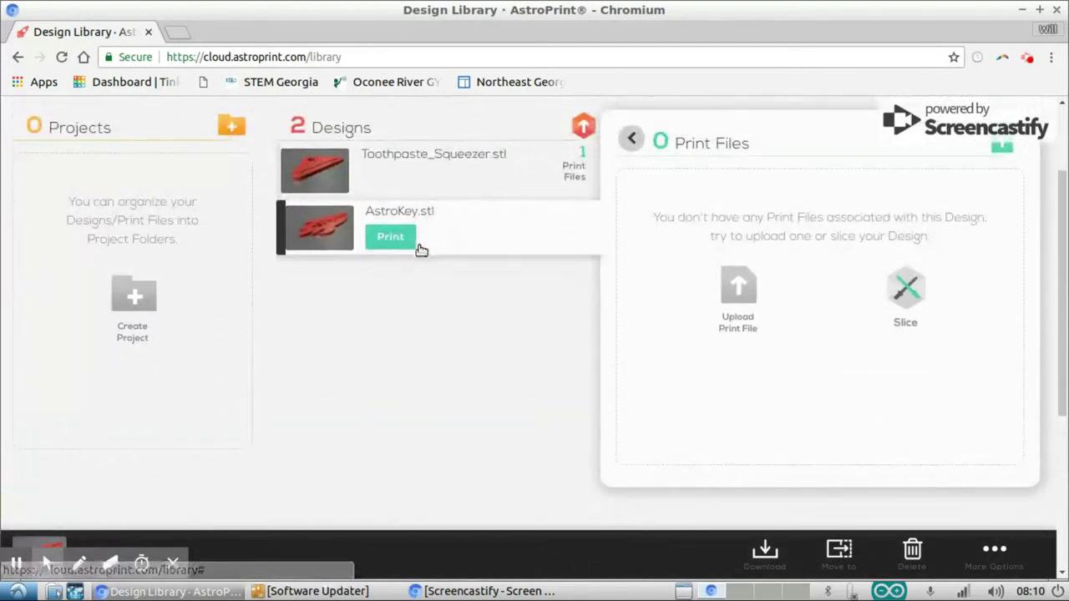
pyautogui.scroll(2, 394, 242)
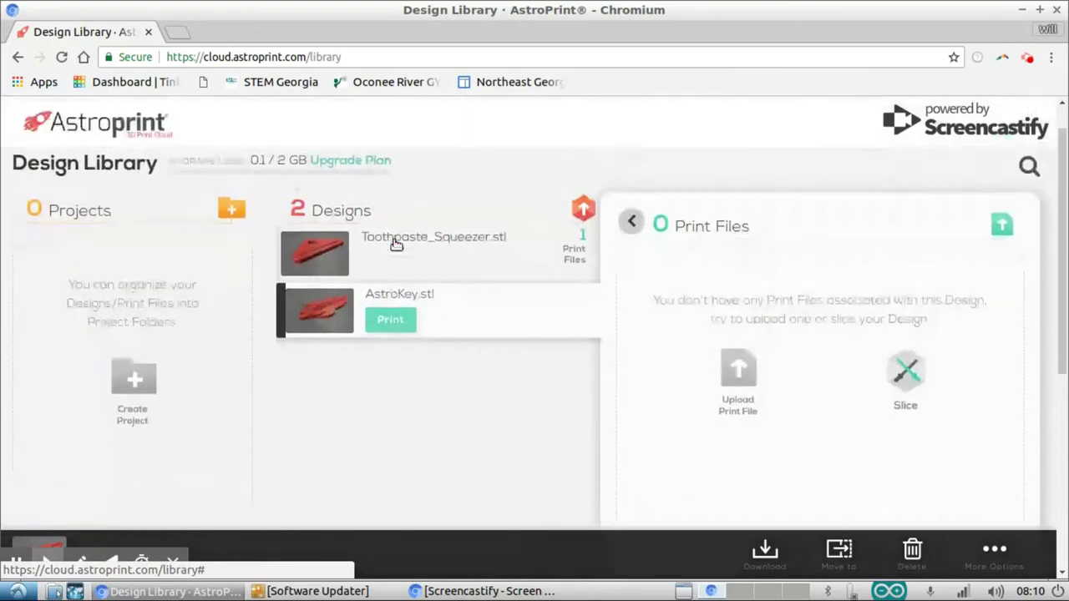
pyautogui.click(400, 323)
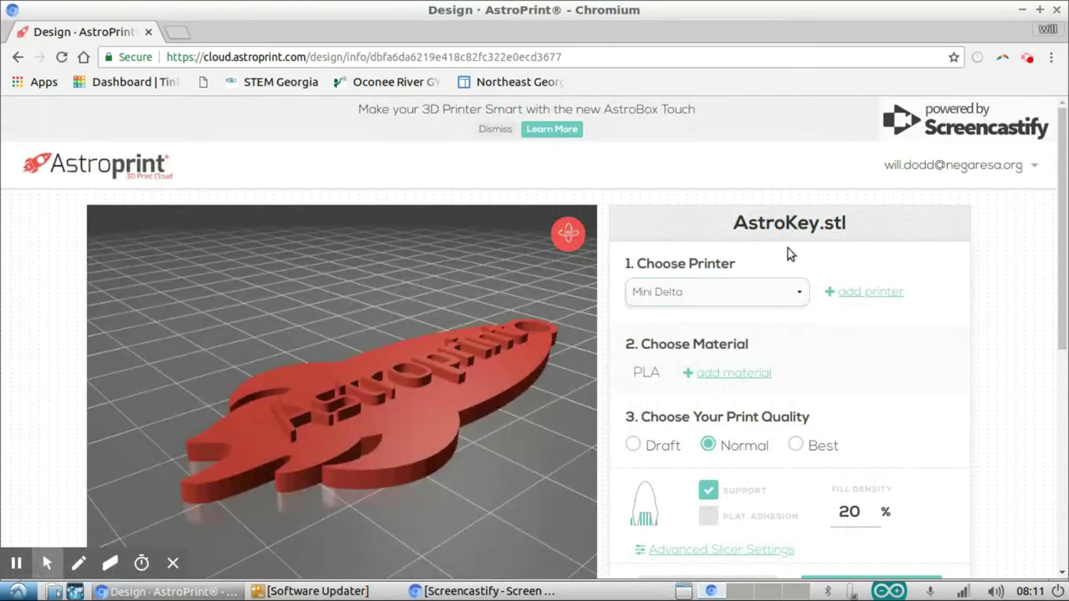
# Switch AstroKey.stl's printer to MOD-t with support on, keeping PLA and Normal quality.
pyautogui.scroll(-2, 585, 401)
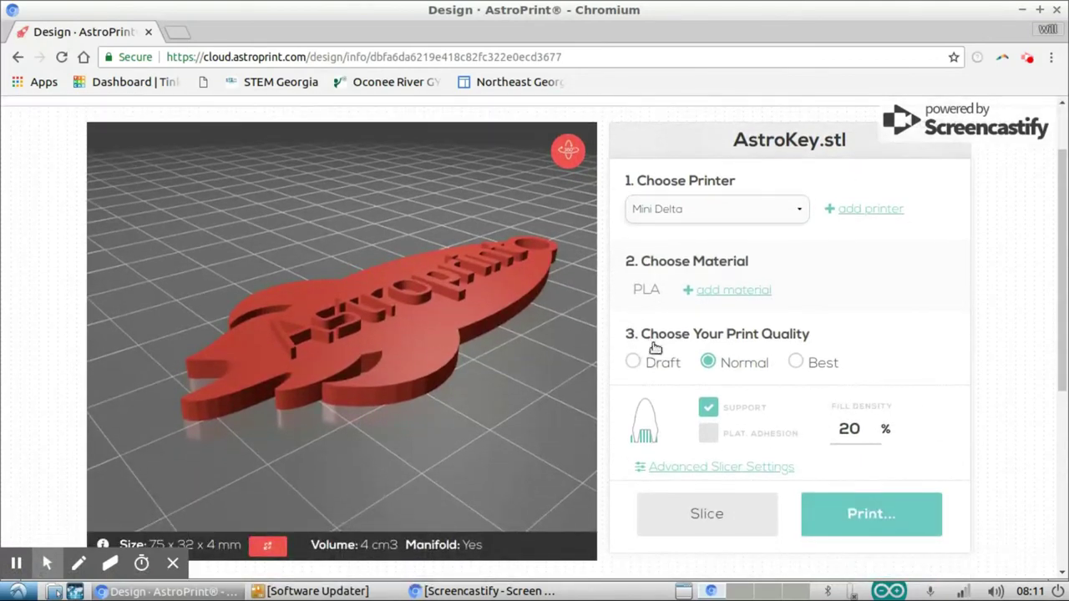
pyautogui.click(709, 410)
pyautogui.click(709, 409)
pyautogui.click(709, 409)
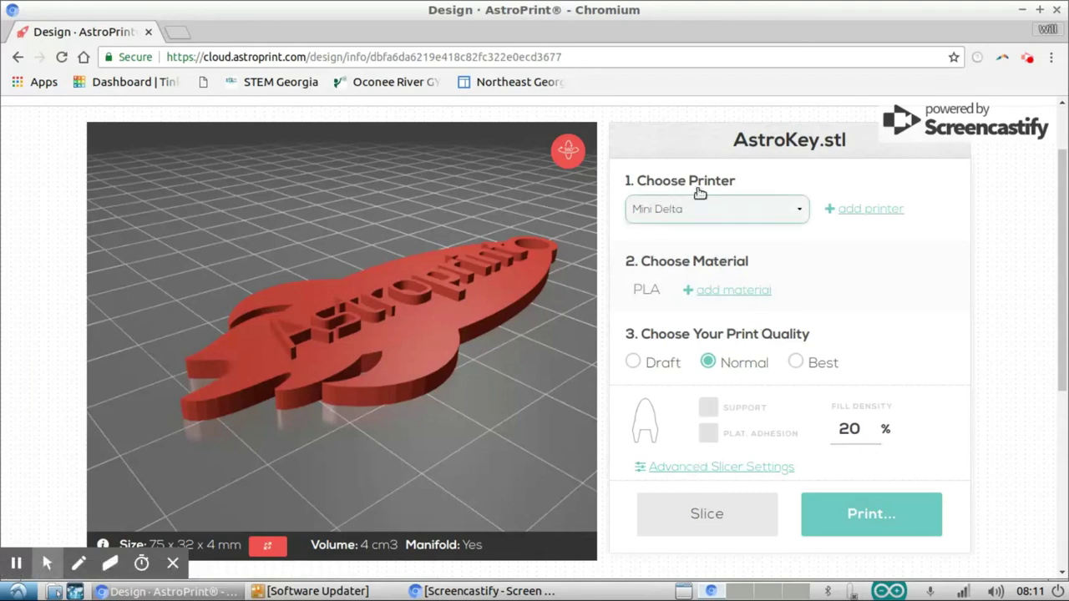
pyautogui.click(683, 210)
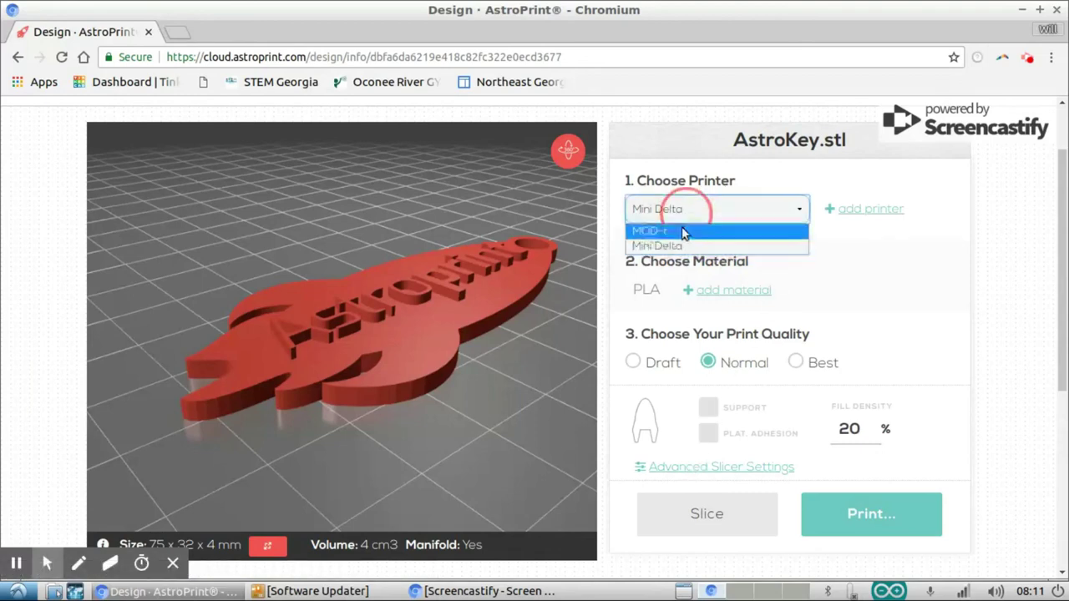
pyautogui.click(660, 232)
pyautogui.click(659, 212)
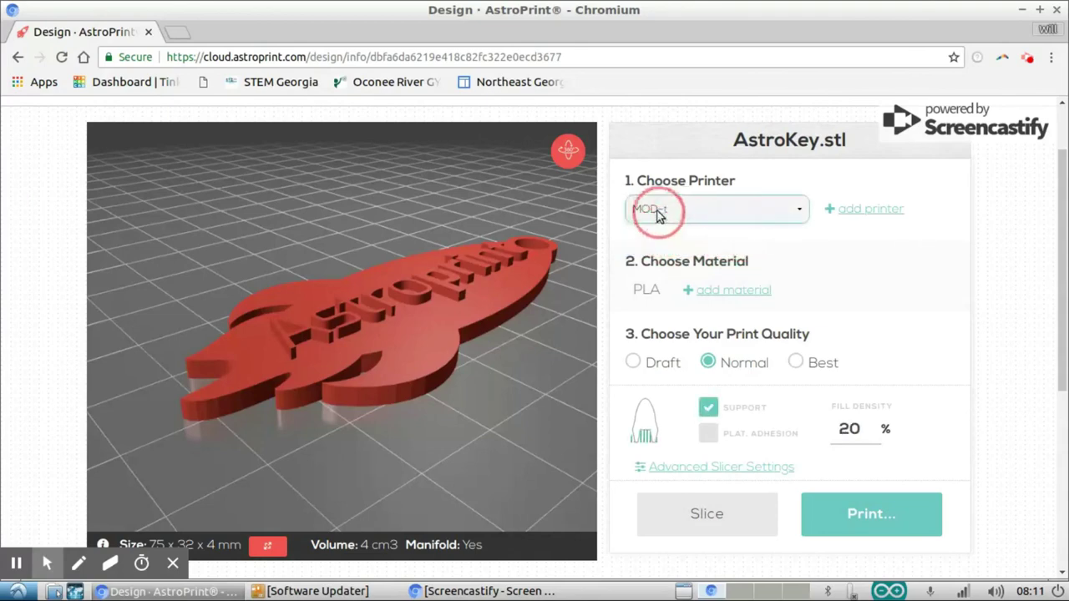